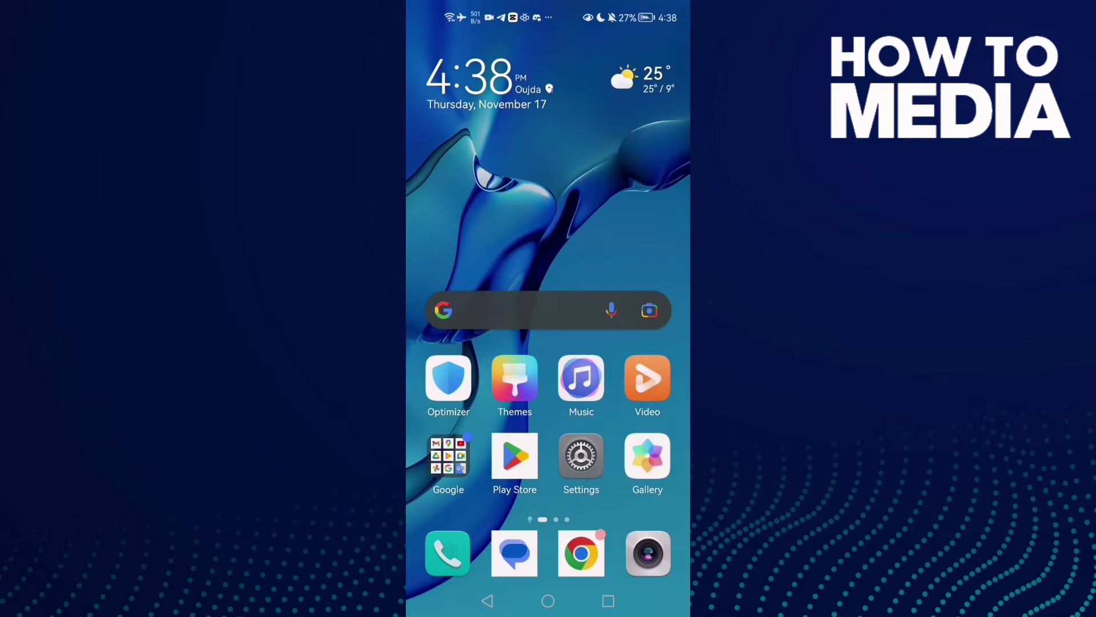
- Flip through the home screen pages toward the one with Facebook, Netflix, WhatsApp and Telegram
left_click_drag(581, 454, 428, 454)
left_click_drag(600, 343, 428, 342)
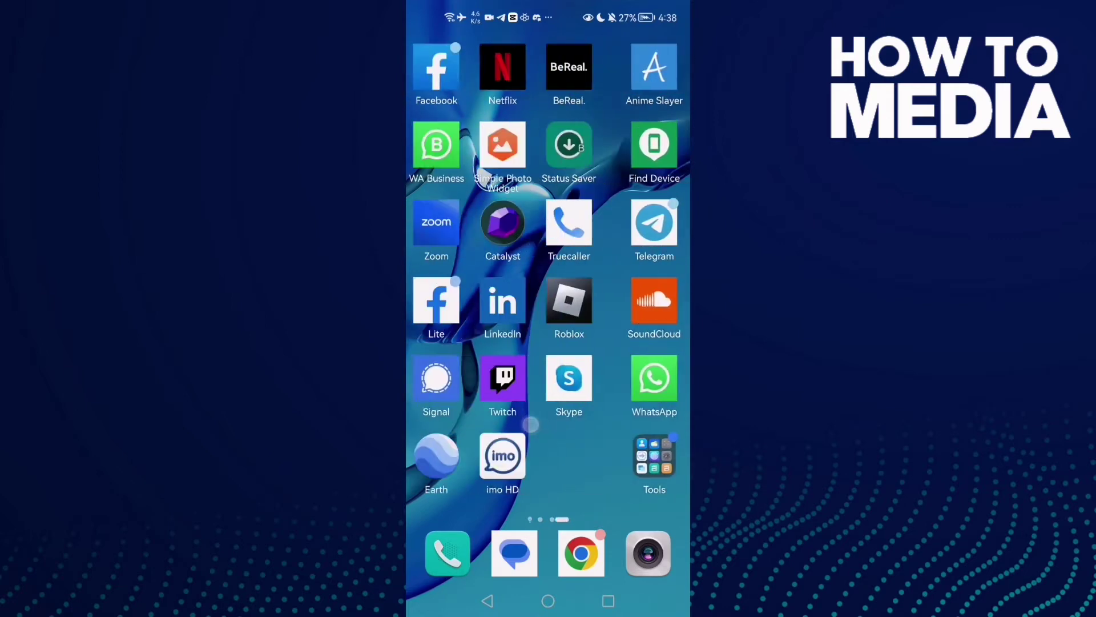
- Launch Telegram from its home screen page and go to Settings > Notifications and Sounds
left_click_drag(599, 343, 429, 342)
left_click(450, 228)
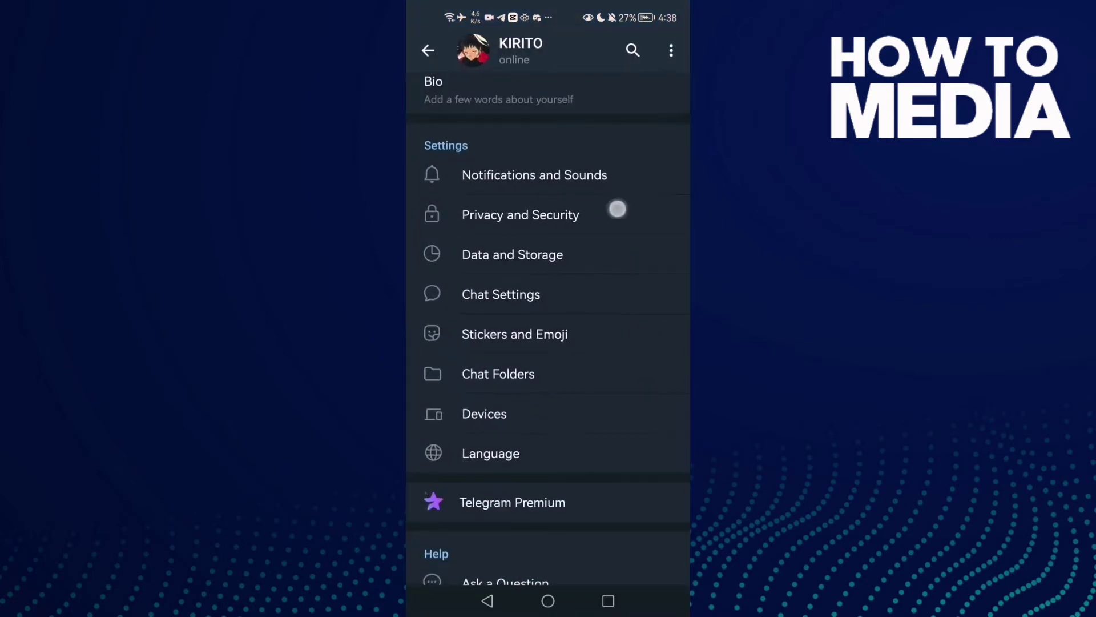
left_click_drag(618, 210, 618, 413)
left_click_drag(617, 342, 618, 215)
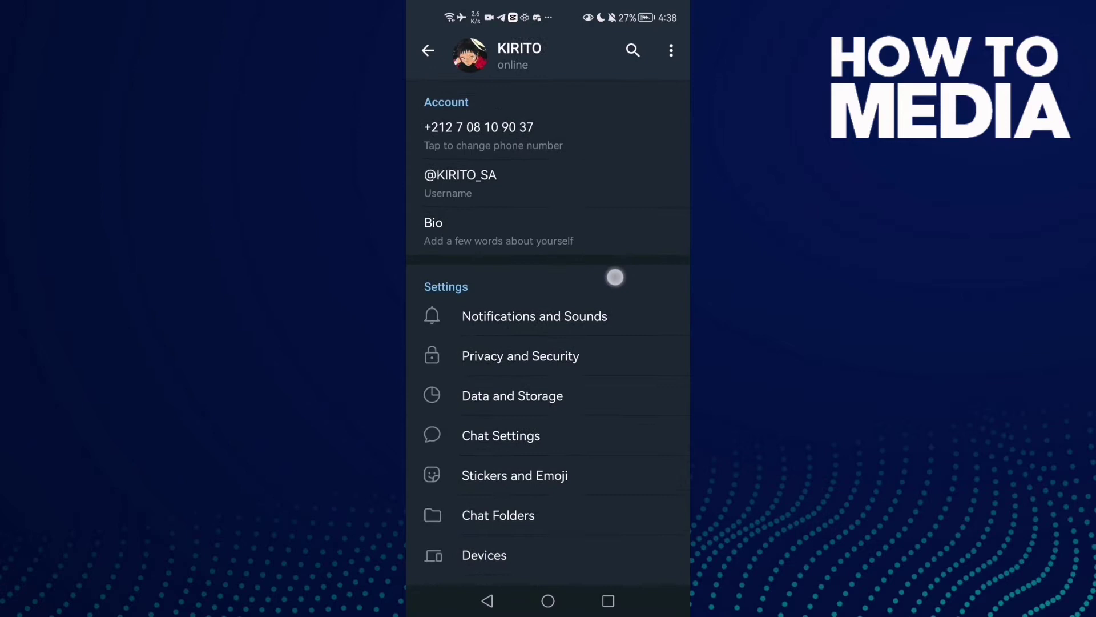
left_click_drag(617, 257, 617, 386)
left_click_drag(639, 341, 638, 246)
mouse_move(630, 481)
left_mouse_down()
mouse_move(605, 321)
mouse_move(605, 402)
left_mouse_up()
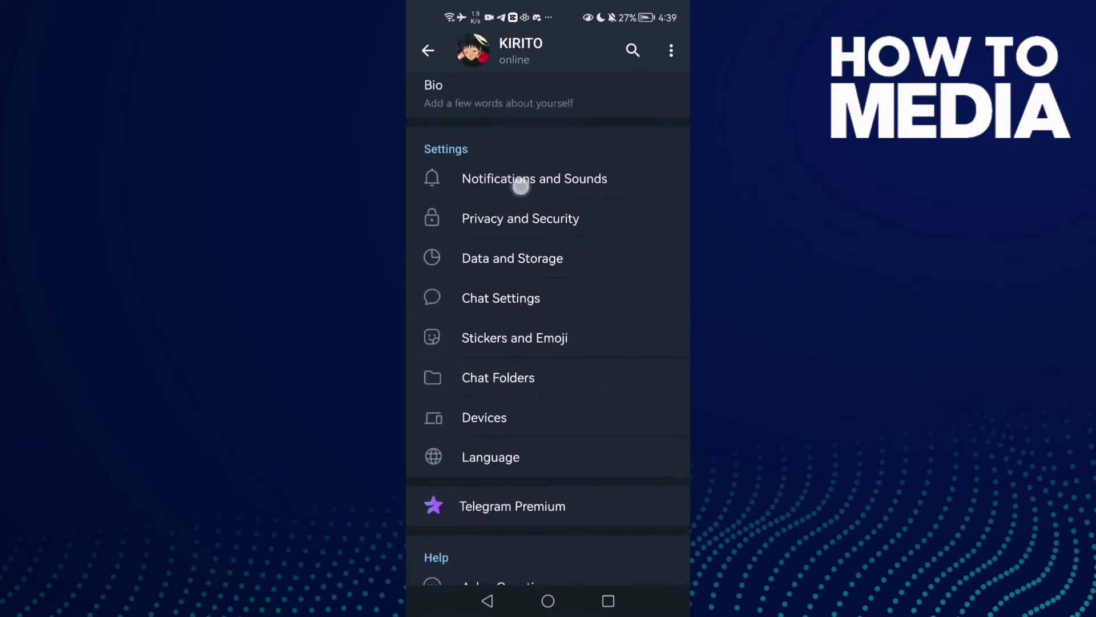
left_click_drag(521, 188, 601, 171)
left_click(605, 178)
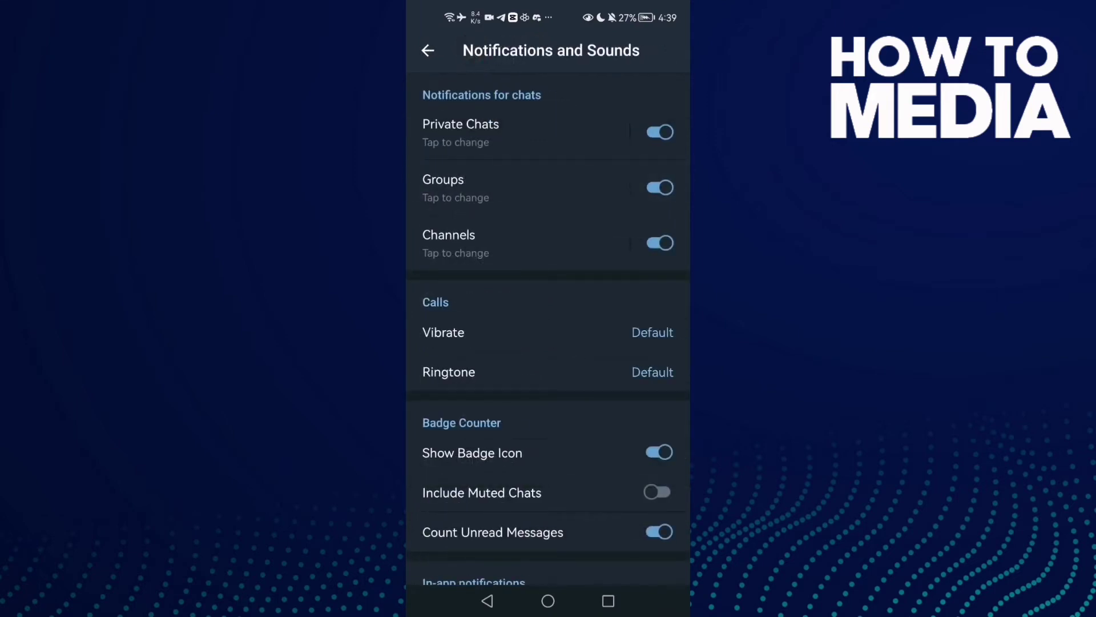
left_click_drag(599, 428, 600, 402)
left_click_drag(445, 479, 450, 308)
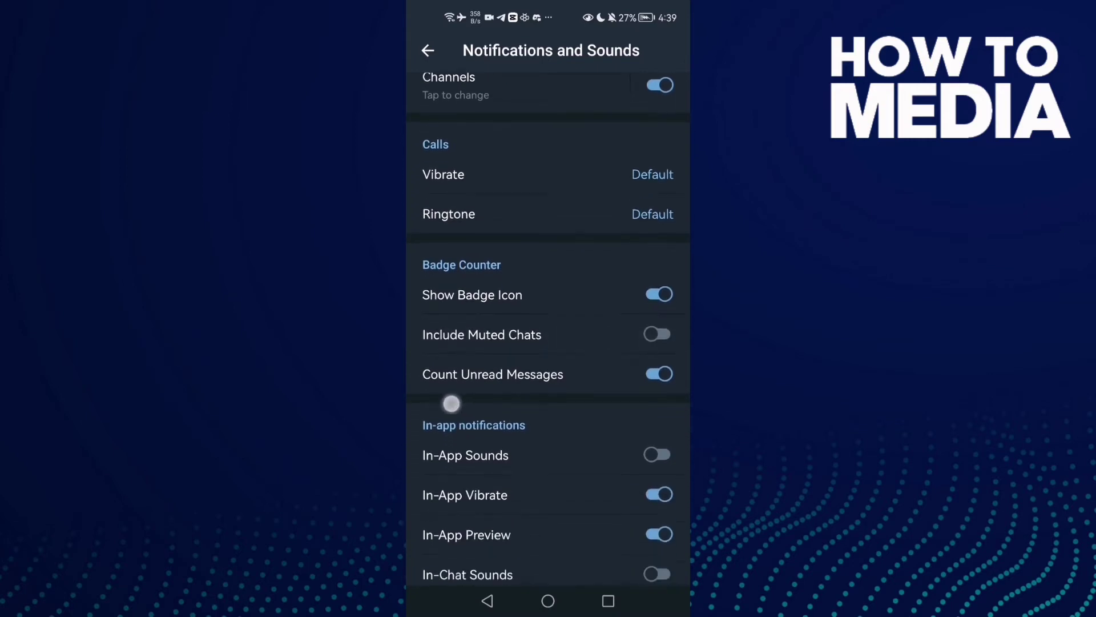
left_click_drag(549, 428, 548, 381)
- Switch on the In-App Sounds and In-Chat Sounds toggles under In-app notifications
left_click(531, 368)
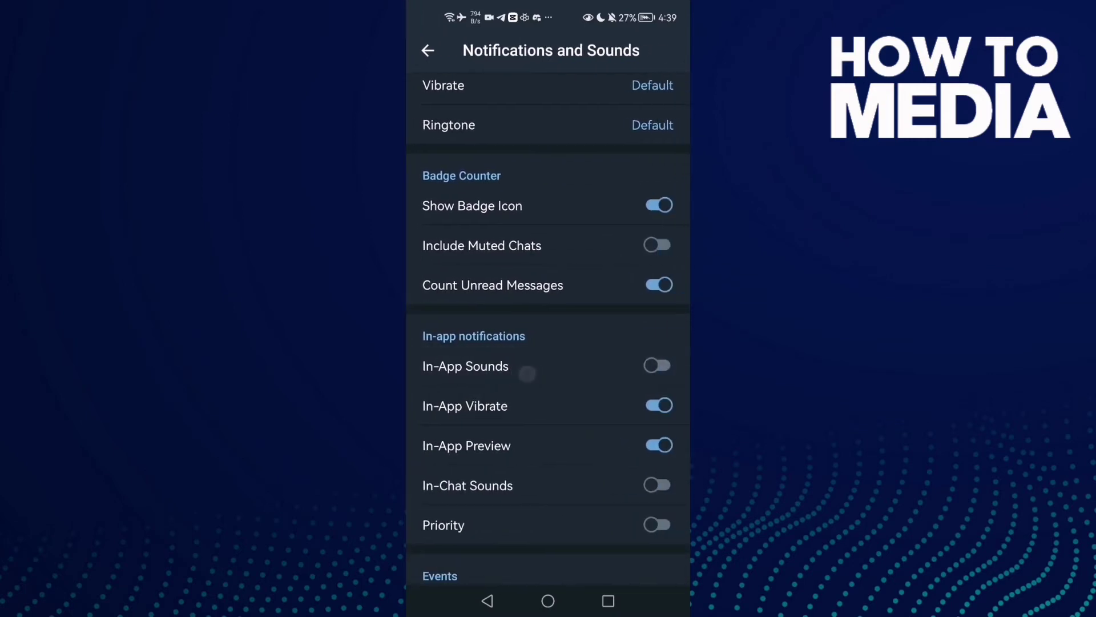
left_click_drag(634, 454, 635, 338)
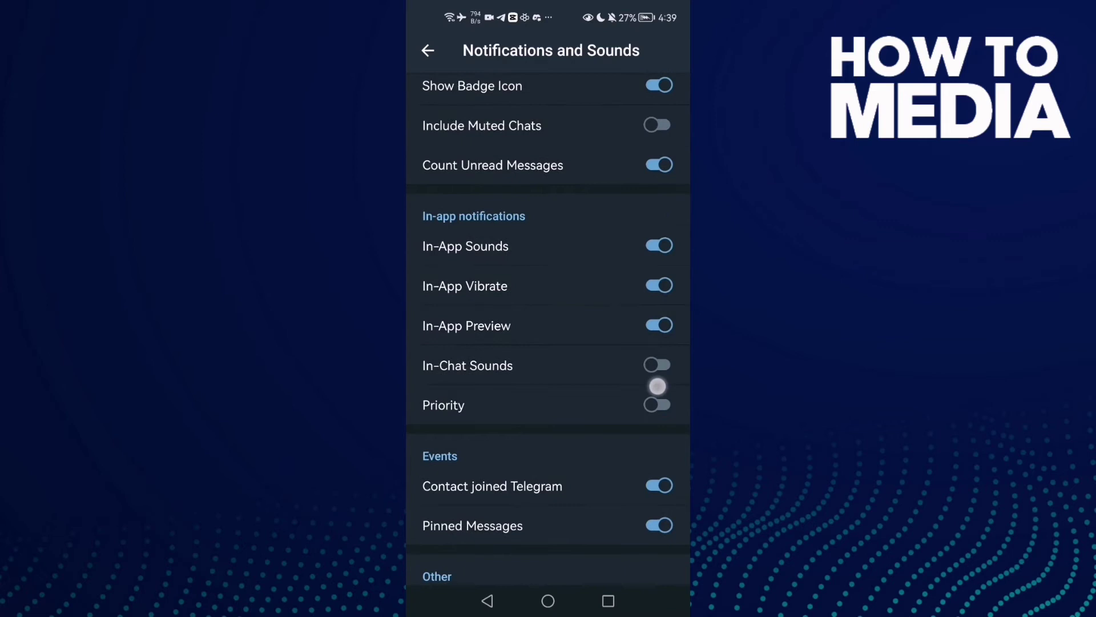
left_click(656, 369)
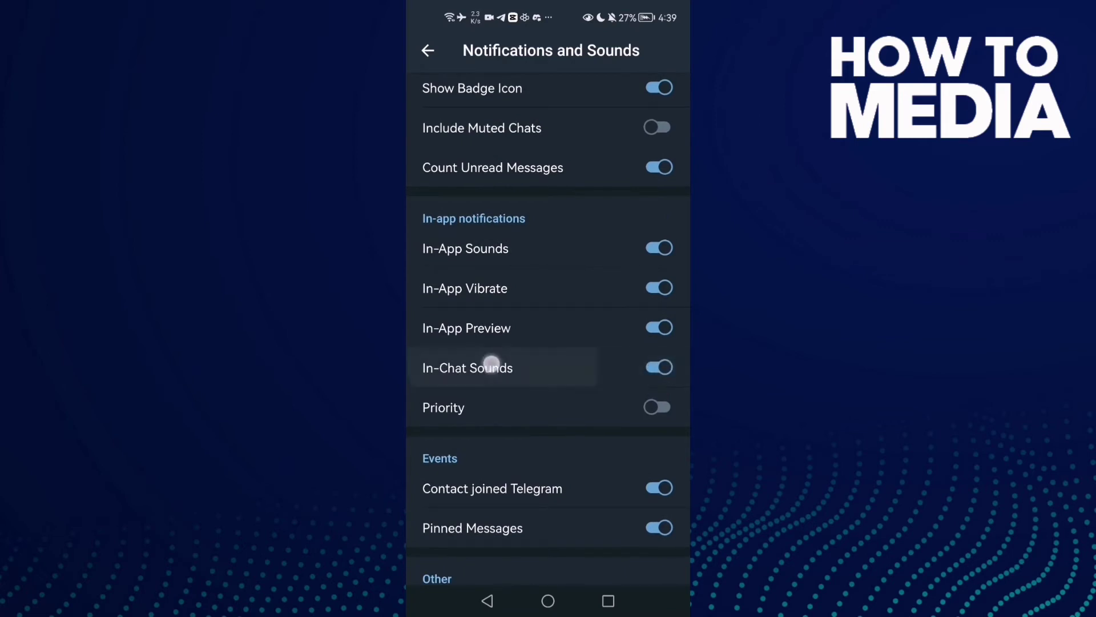
left_click_drag(470, 369, 469, 508)
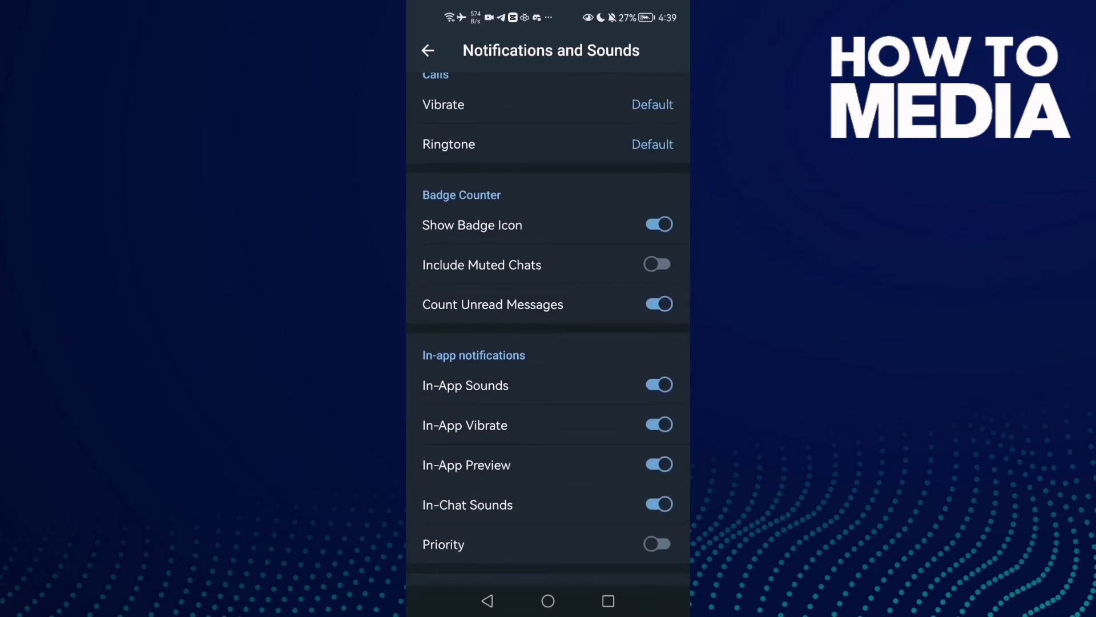
- Go home and open Telegram's app info from Android Settings > Apps
left_click(548, 601)
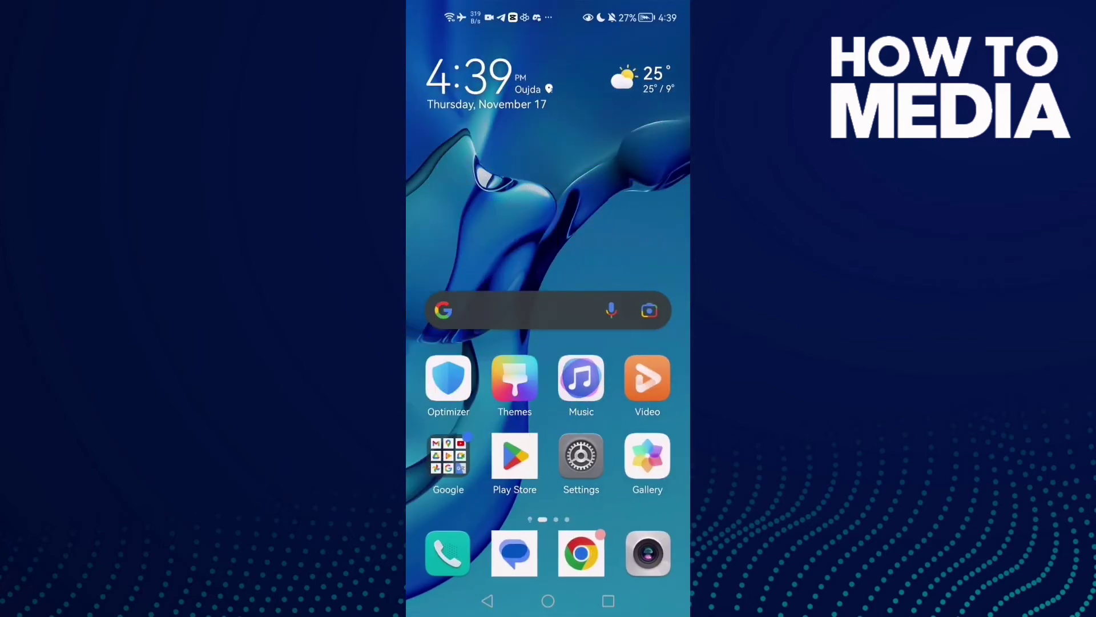
left_click(581, 460)
left_click(548, 312)
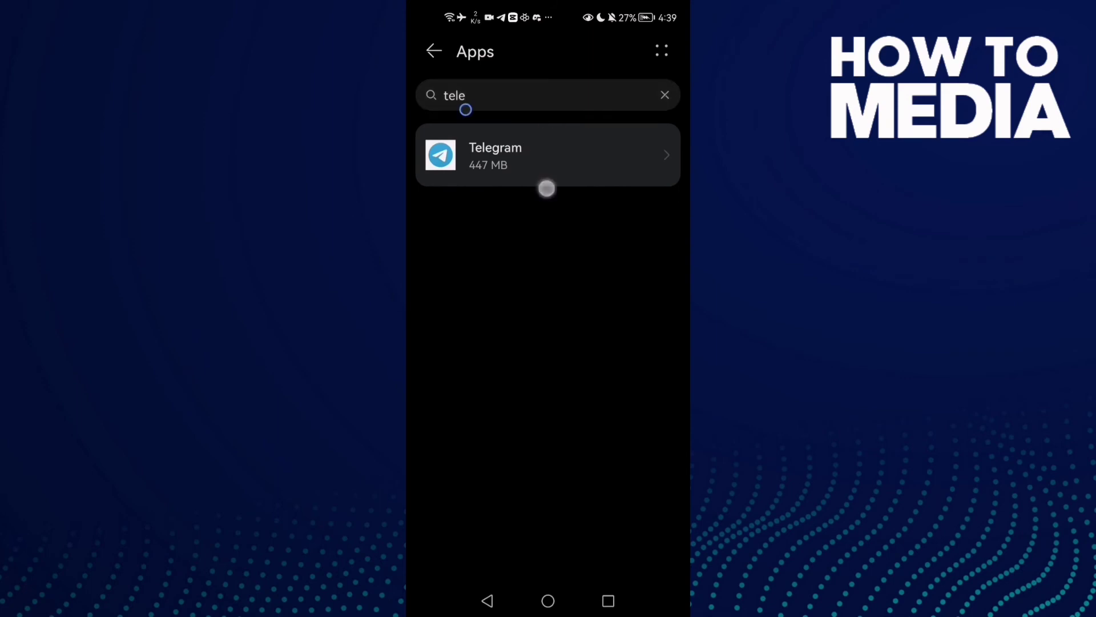
left_click(548, 155)
scroll(549, 343, "down", 4)
scroll(548, 343, "up", 2)
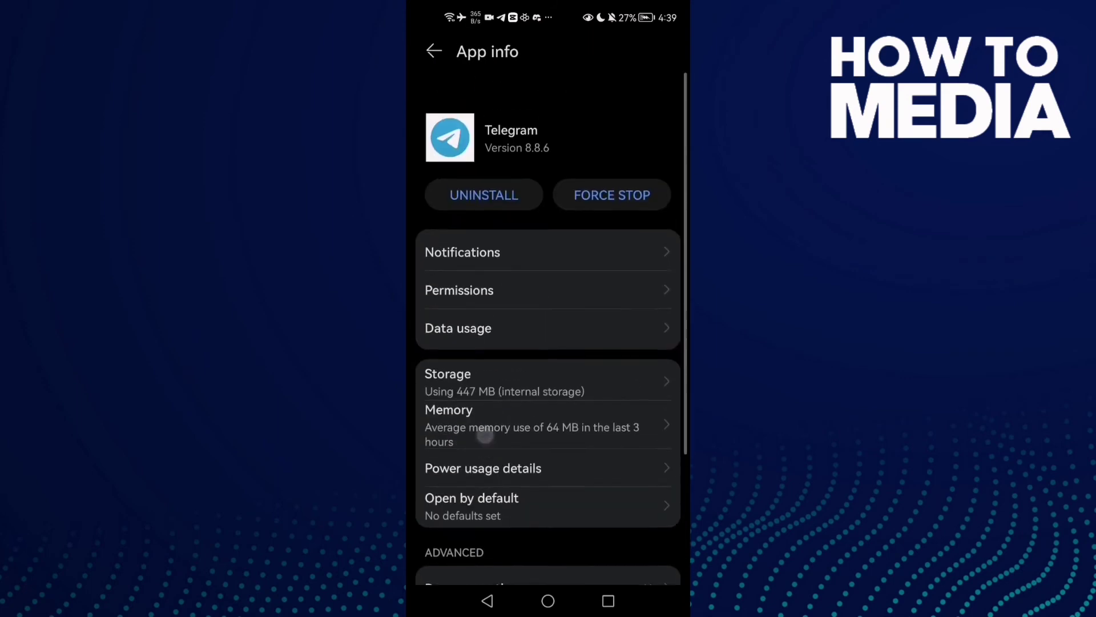
scroll(548, 386, "down", 3)
scroll(548, 385, "up", 2)
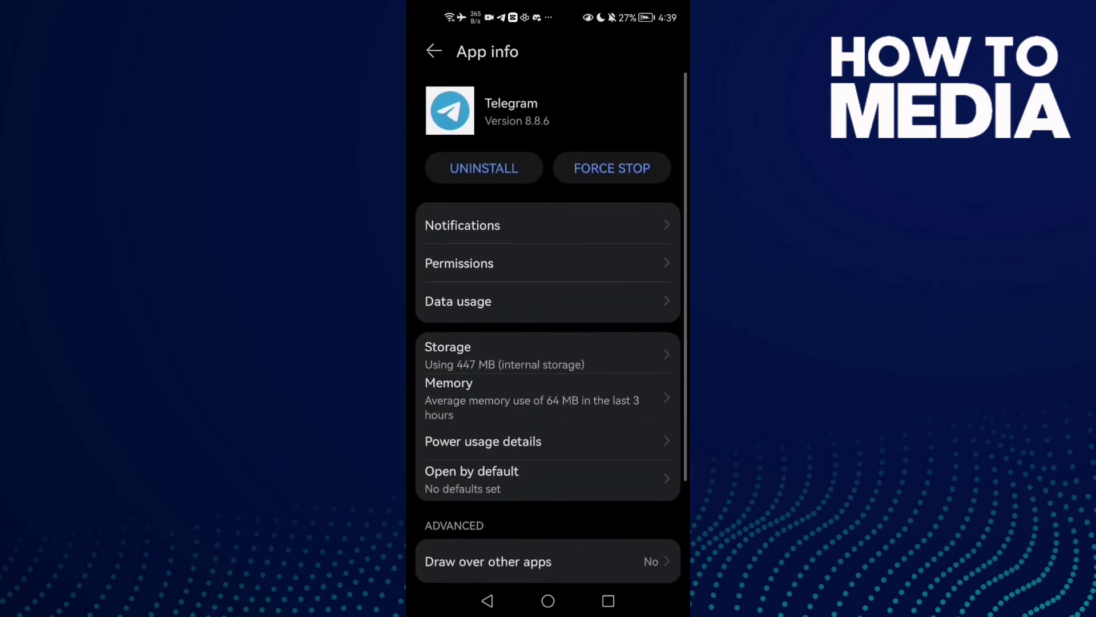
- Force-stop Telegram, clear its cache under Storage, and return to the home screen
left_click(612, 168)
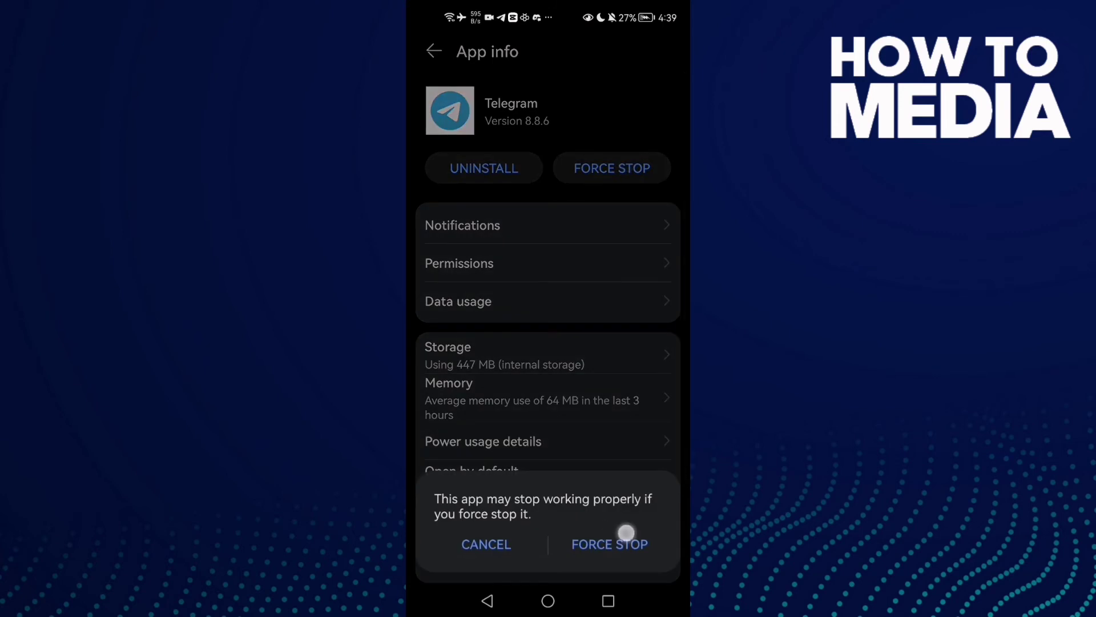
left_click(610, 544)
left_click(611, 354)
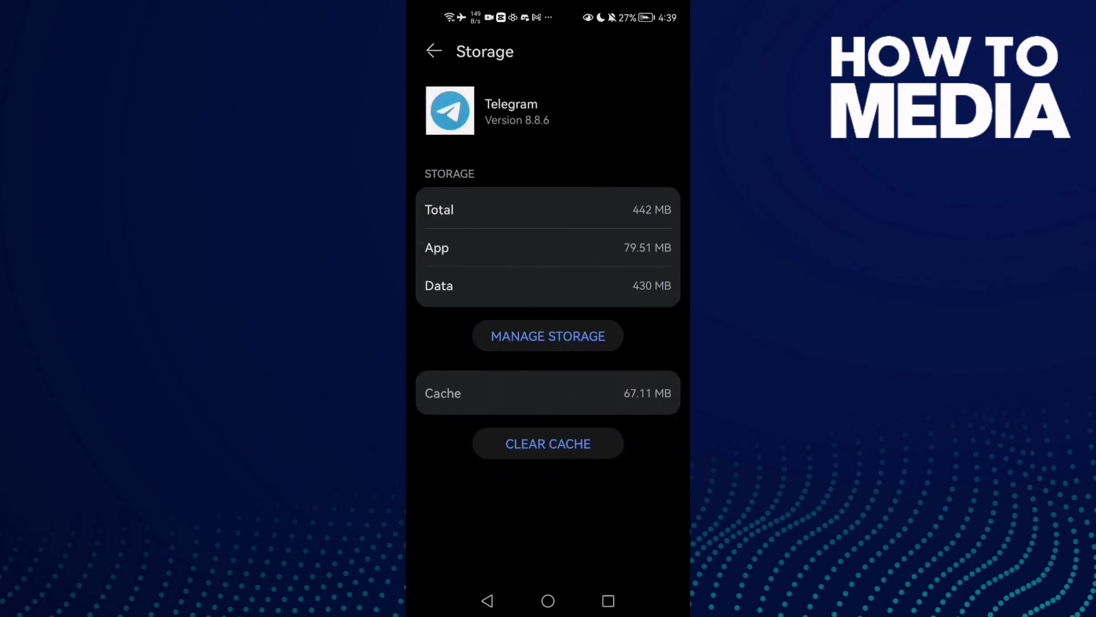
left_click(548, 442)
left_click(547, 600)
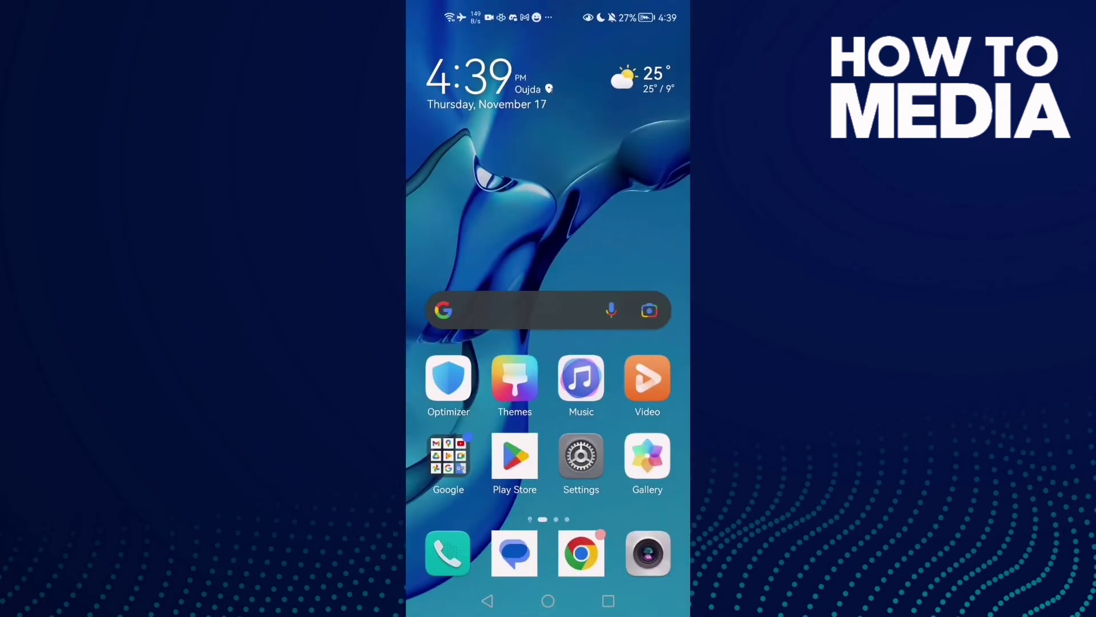